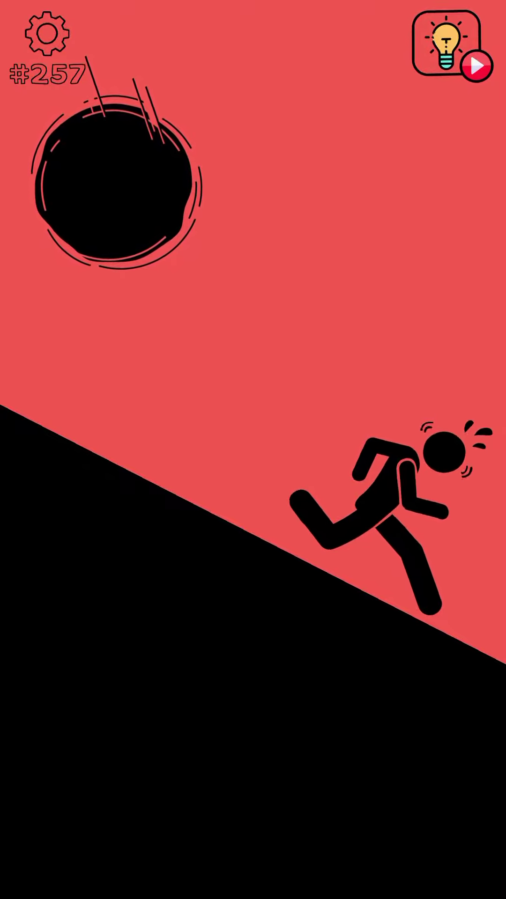
Try an upward-curving ramp, a line along the slope, and a left-edge vertical wall
mouse_move(495, 647)
left_mouse_down()
mouse_move(265, 75)
mouse_move(31, 28)
left_mouse_up()
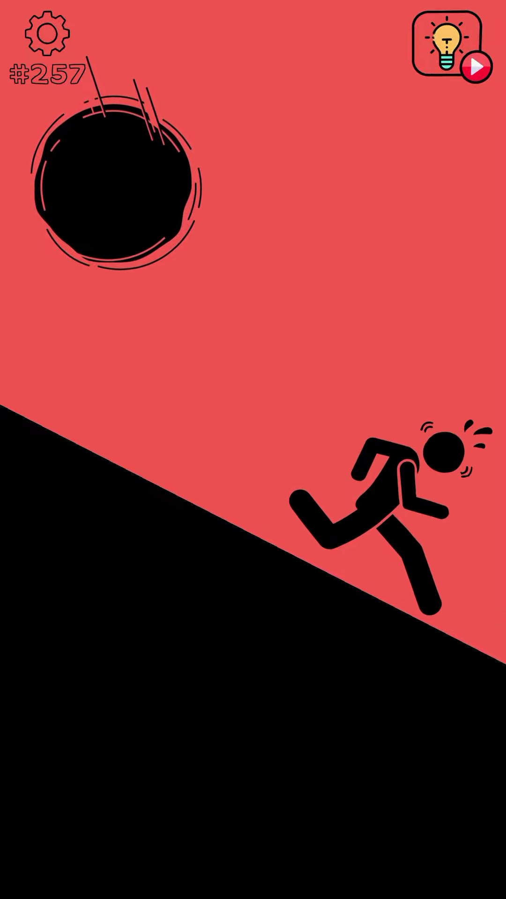
mouse_move(194, 492)
left_mouse_down()
mouse_move(281, 530)
mouse_move(502, 605)
left_mouse_up()
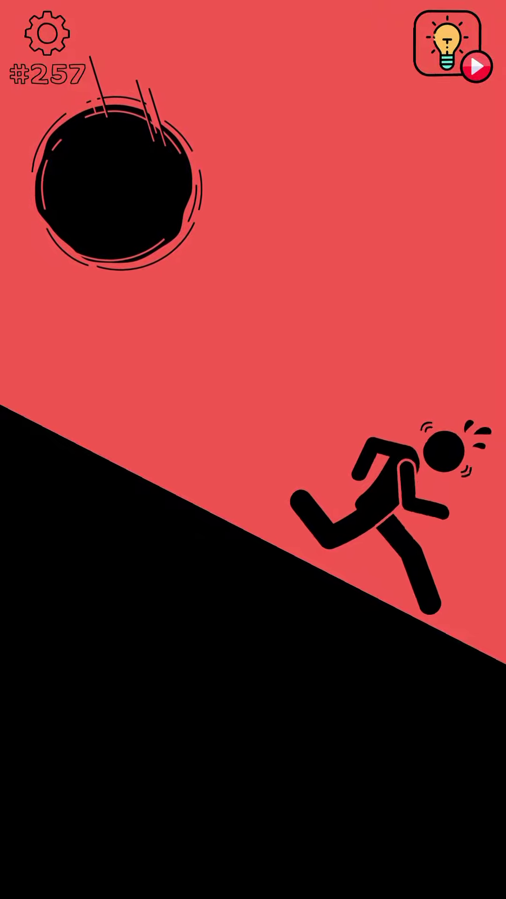
left_click_drag(29, 411, 30, 106)
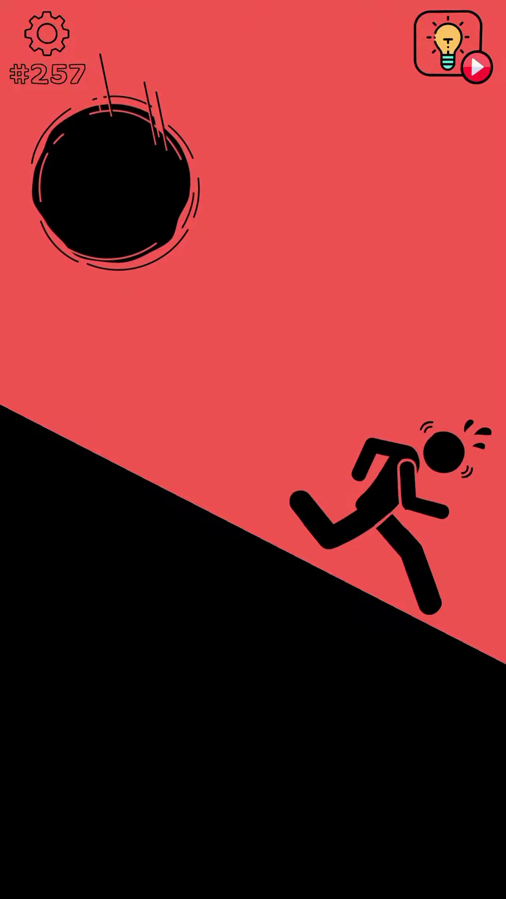
Try a hook under the ball, then a curved stroke wrapping its right and bottom
left_click_drag(207, 469, 169, 254)
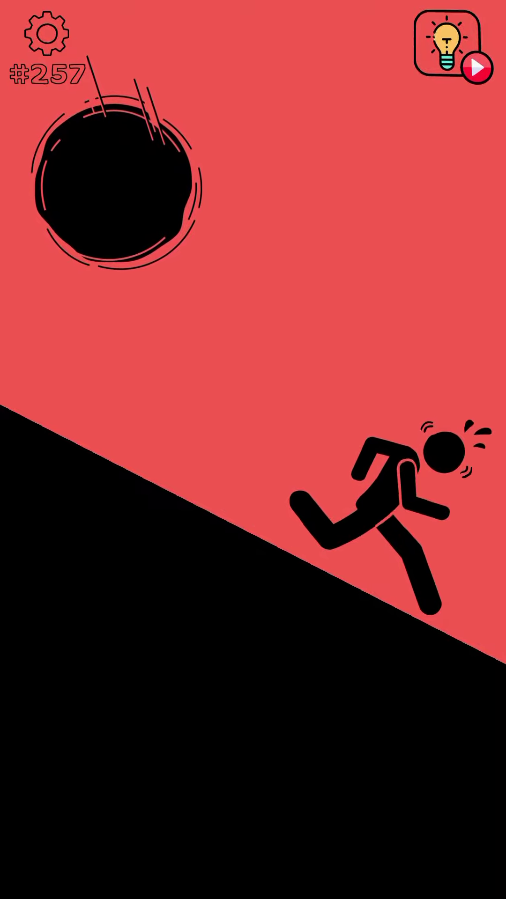
left_click_drag(18, 390, 159, 260)
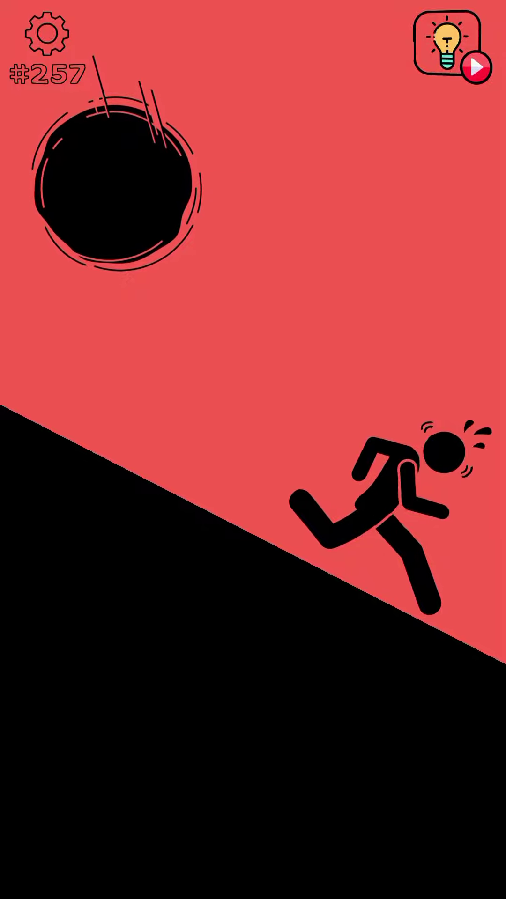
left_click_drag(186, 149, 21, 298)
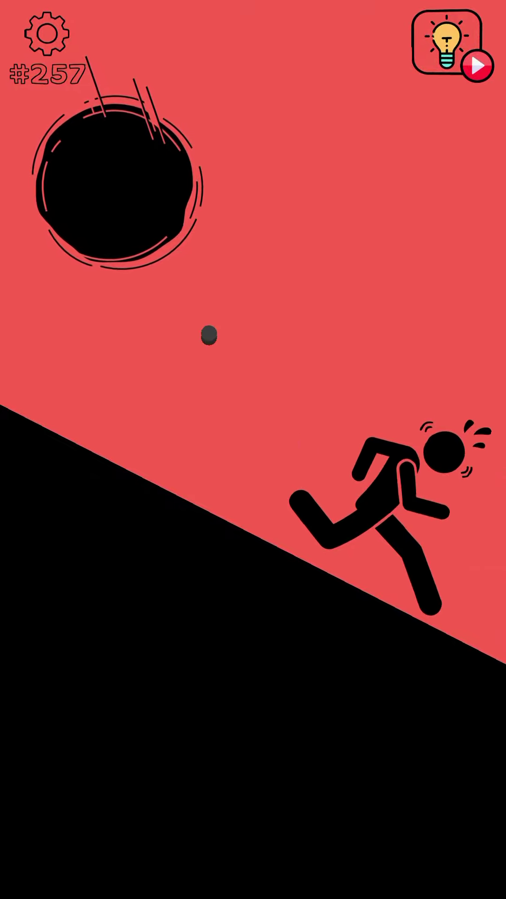
left_click_drag(209, 335, 203, 157)
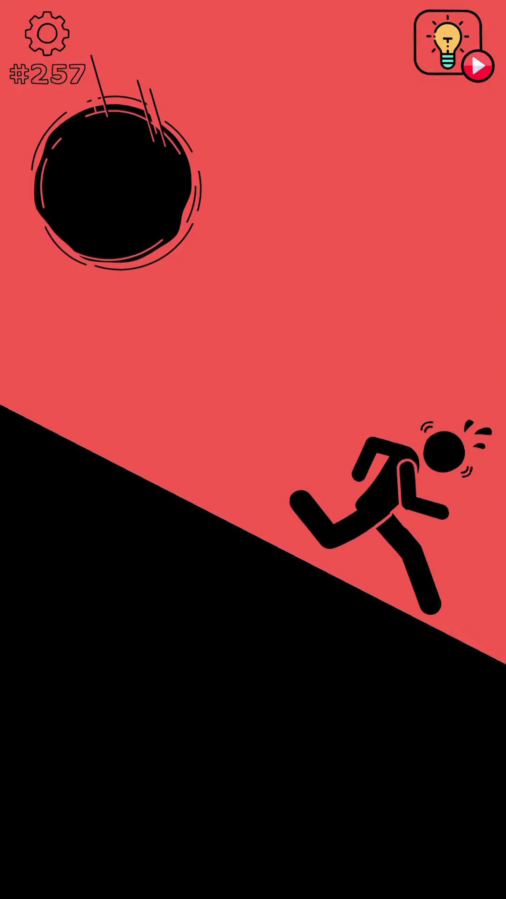
mouse_move(25, 387)
left_mouse_down()
mouse_move(91, 270)
mouse_move(104, 343)
left_mouse_up()
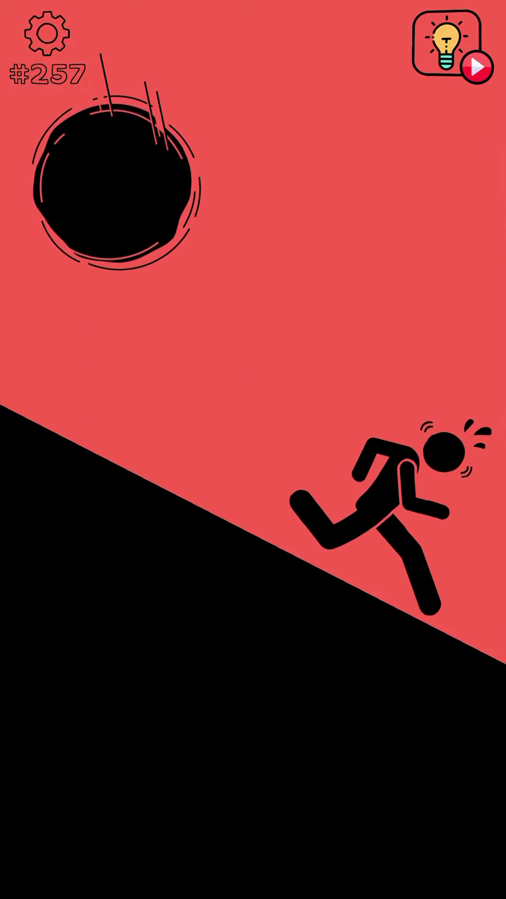
mouse_move(78, 440)
left_mouse_down()
mouse_move(171, 344)
mouse_move(267, 156)
mouse_move(376, 57)
mouse_move(503, 3)
left_mouse_up()
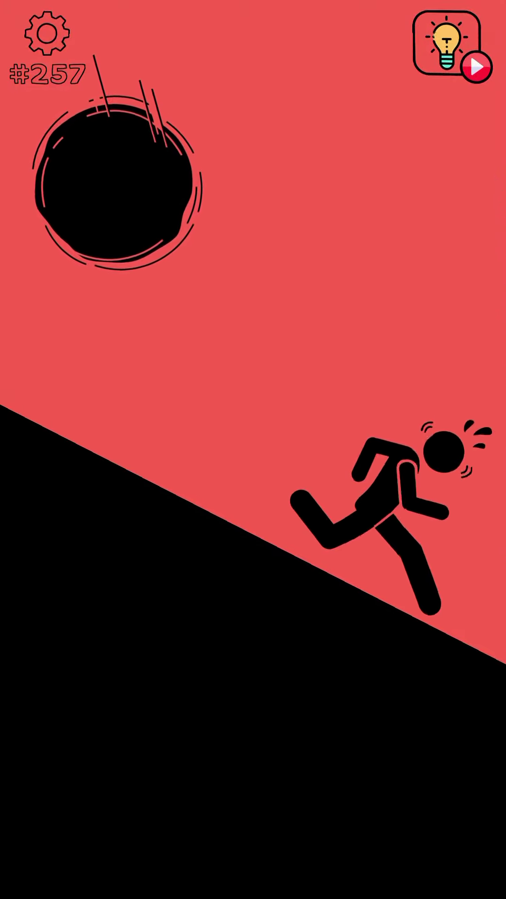
mouse_move(186, 155)
left_mouse_down()
mouse_move(15, 281)
mouse_move(156, 323)
mouse_move(92, 60)
mouse_move(43, 324)
left_mouse_up()
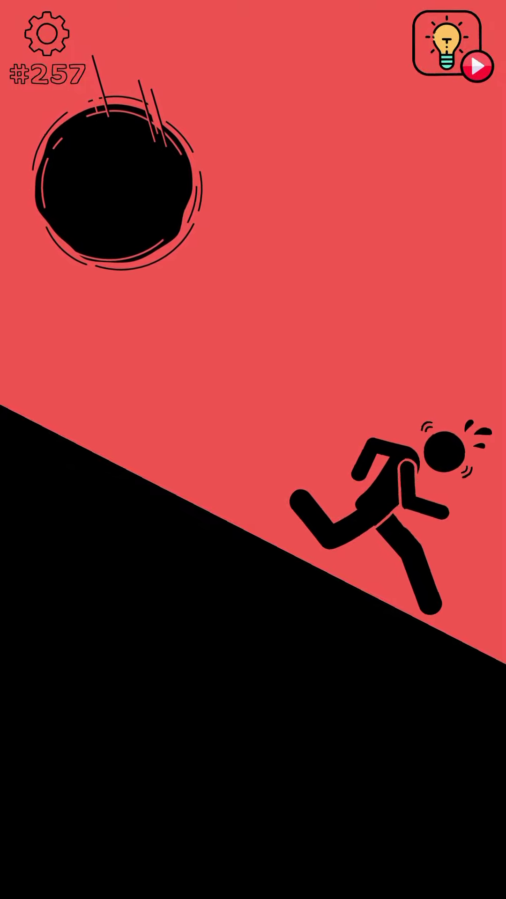
mouse_move(25, 418)
left_mouse_down()
mouse_move(127, 281)
mouse_move(119, 457)
left_mouse_up()
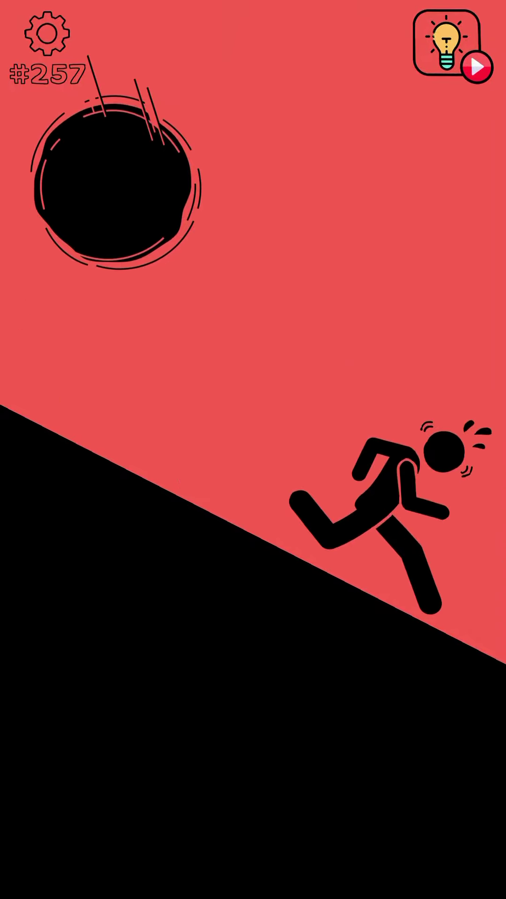
mouse_move(131, 466)
left_mouse_down()
mouse_move(148, 365)
mouse_move(71, 262)
left_mouse_up()
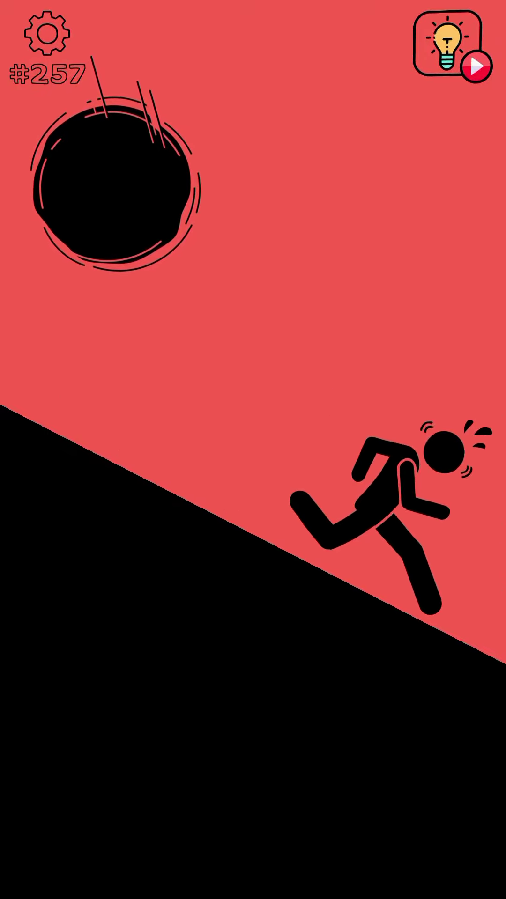
Draw a V-shaped wedge around the ball's right side and underside, pinning it to the slope
mouse_move(218, 164)
left_mouse_down()
mouse_move(120, 350)
mouse_move(49, 259)
left_mouse_up()
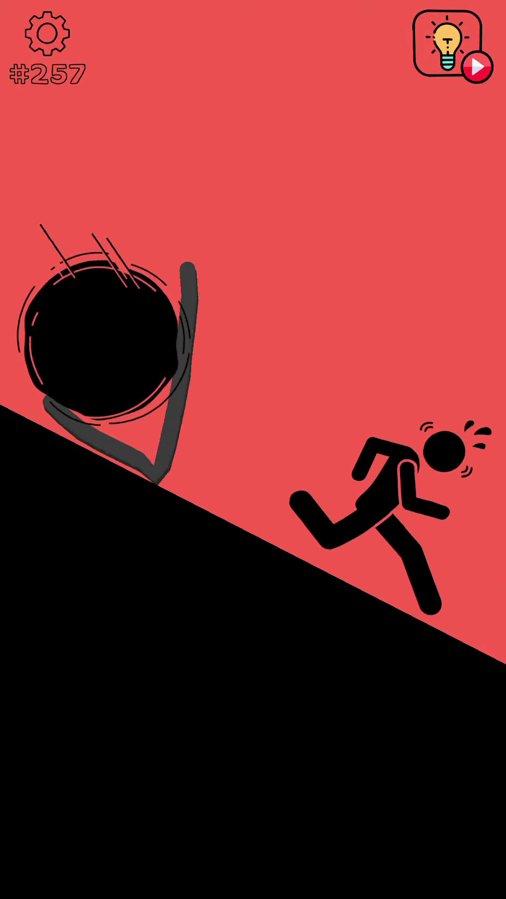